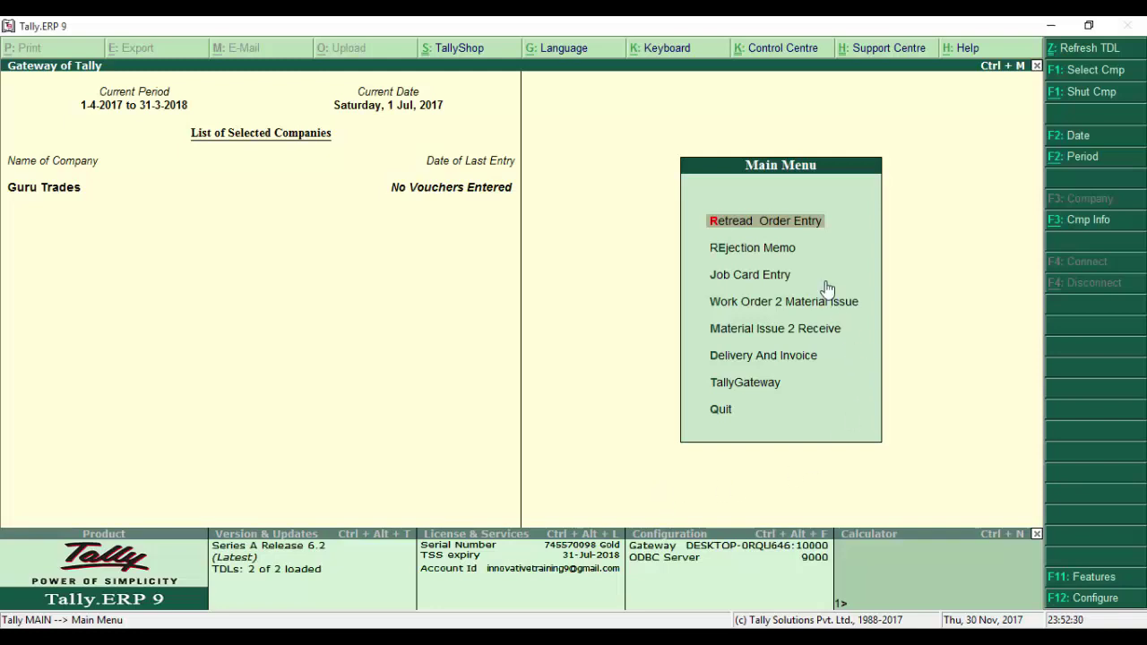
Step: Start a retread order entry, fill in the job order number and accept the order date 1-7-2017
click(795, 235)
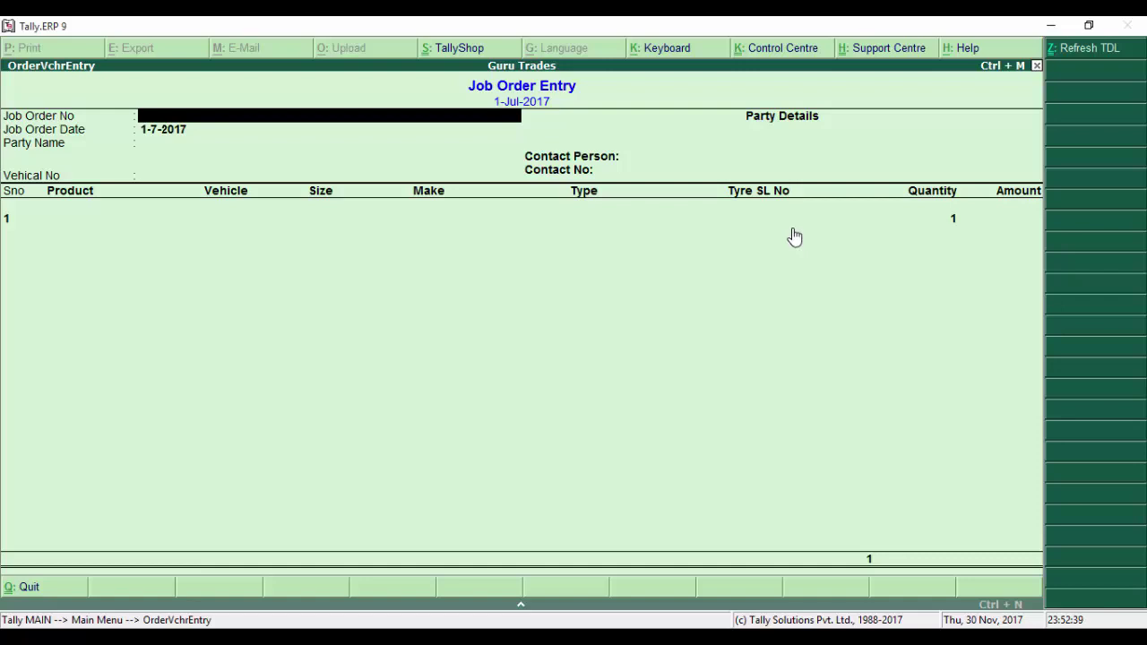
text(JO001)
key(Return)
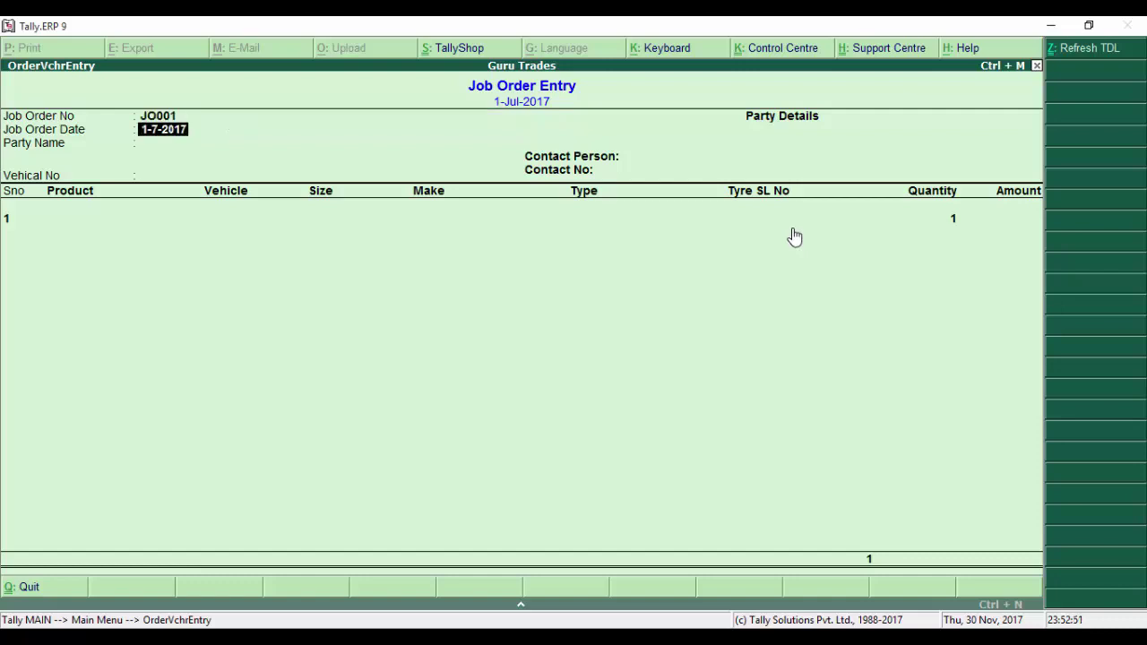
key(Return)
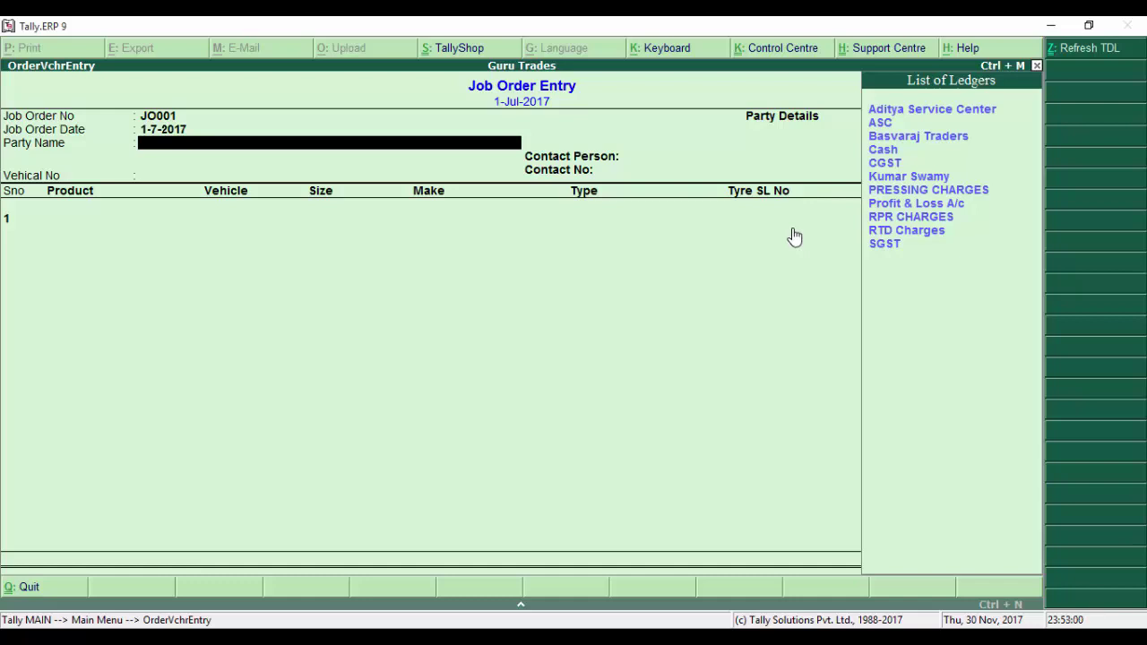
Step: Set the order's party to Aditya Service Center and enter the vehicle registration number
text(a)
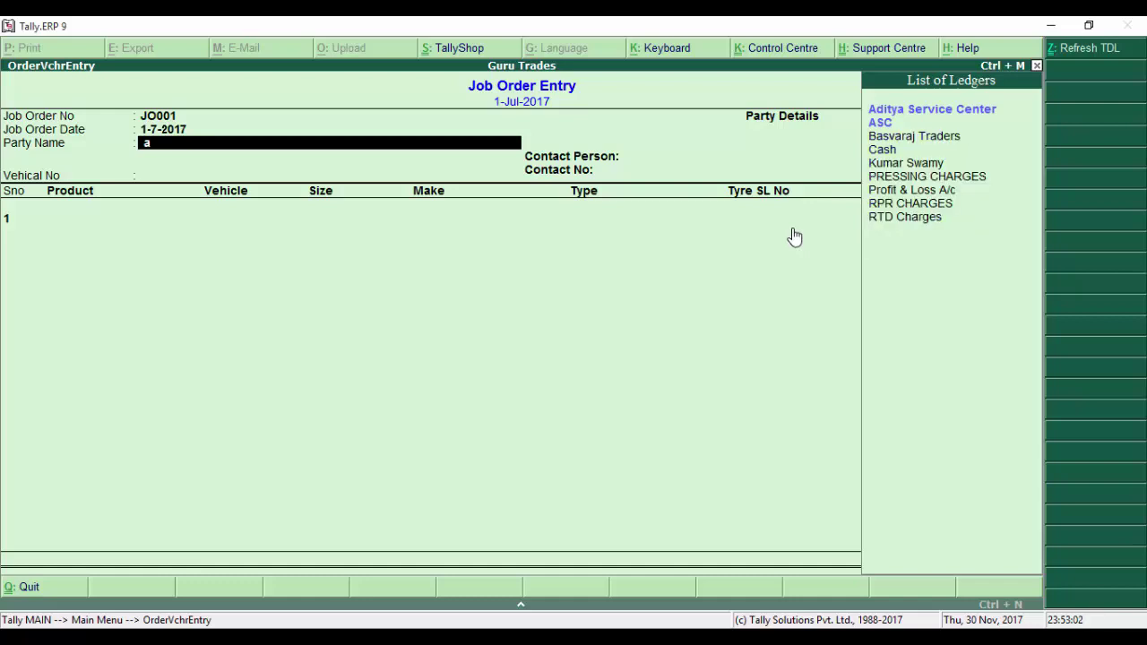
text(s)
key(Return)
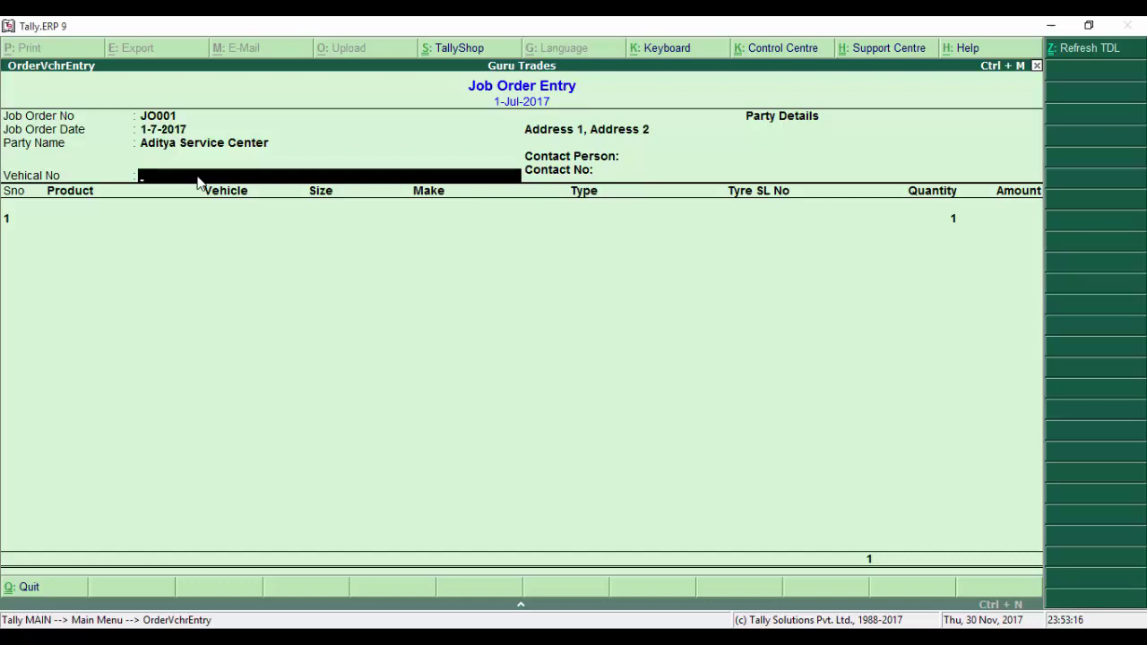
text(MH)
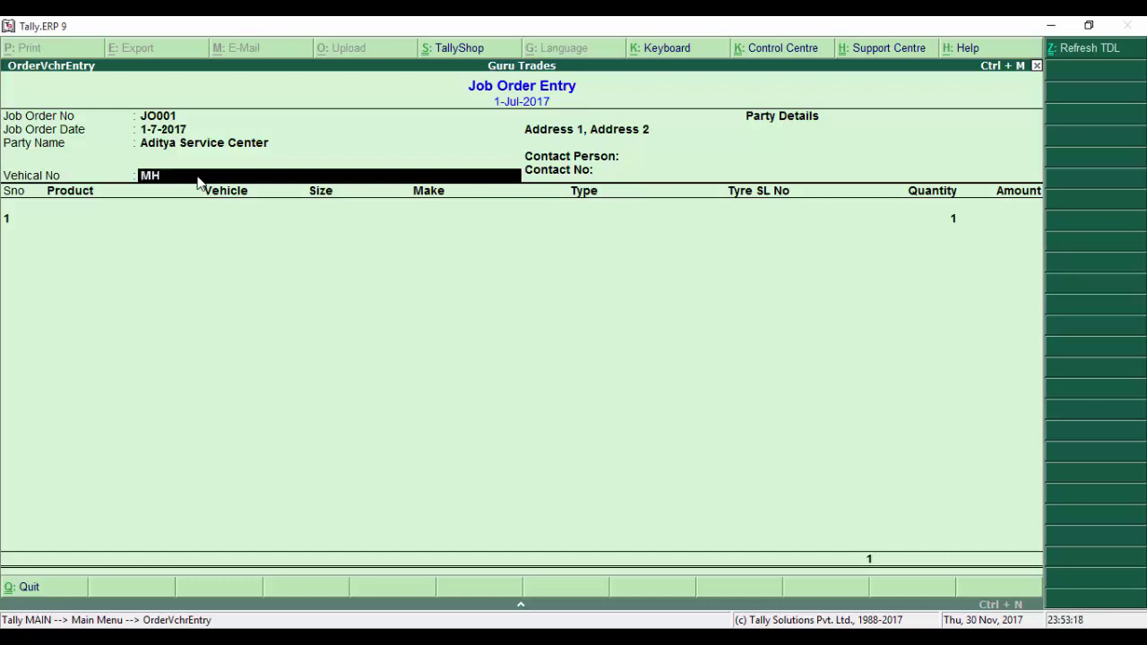
text( 12 3456)
key(Return)
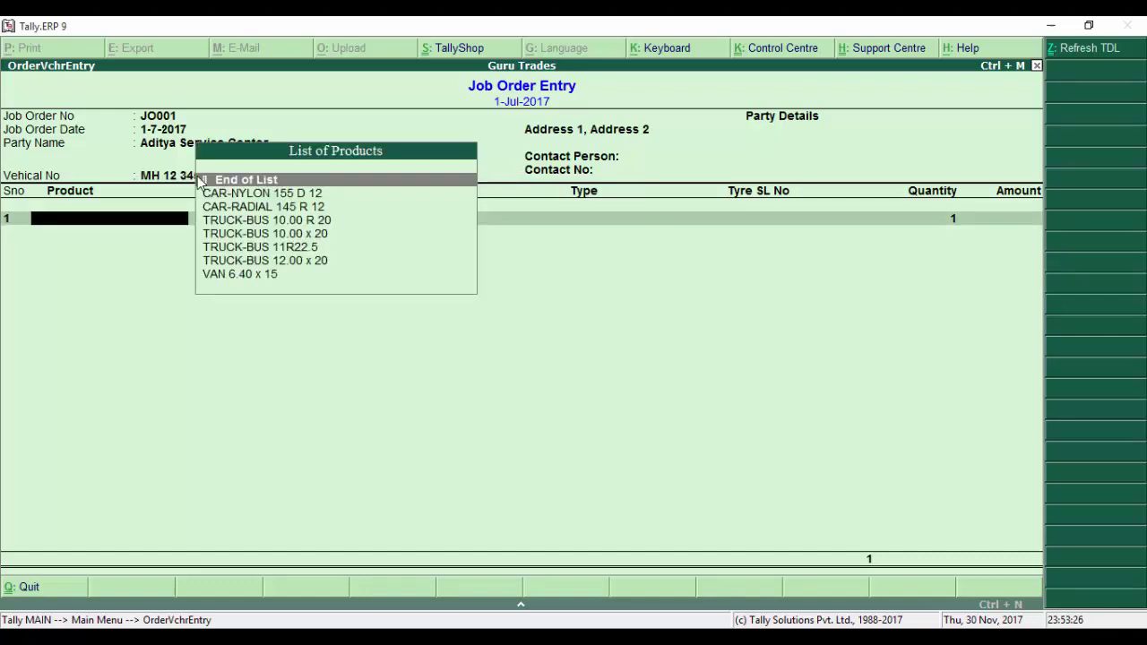
Step: Add product CAR-NYLON 155 D 12 as the first line with make ACCEIERA, type TLC and tyre serial number 5634223
key(Down)
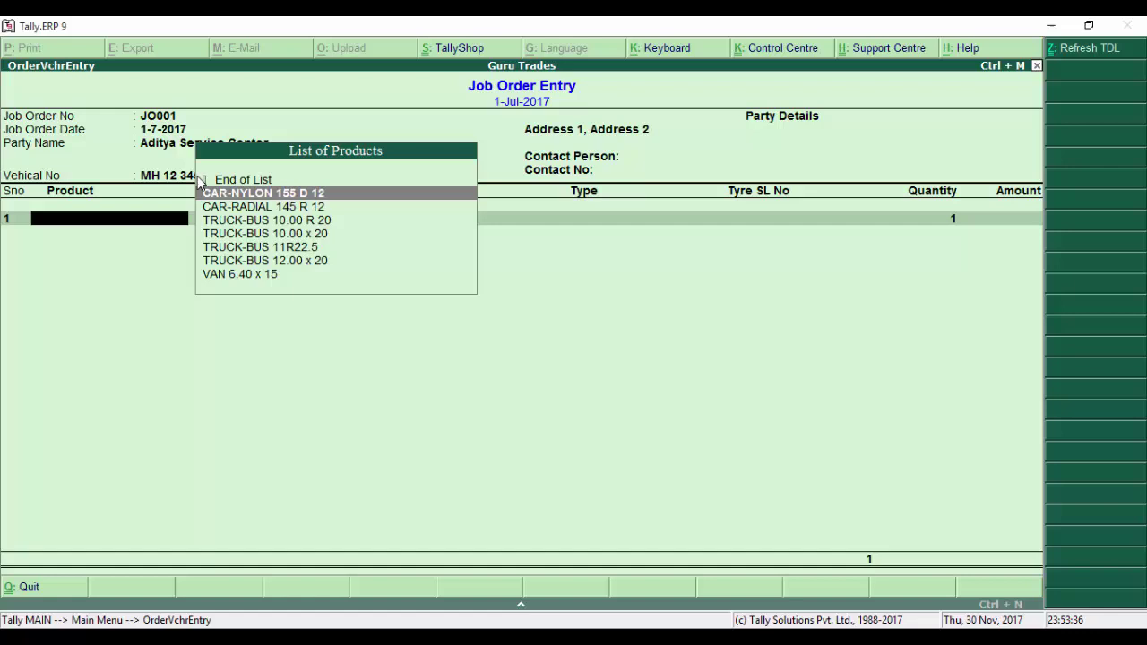
key(Return)
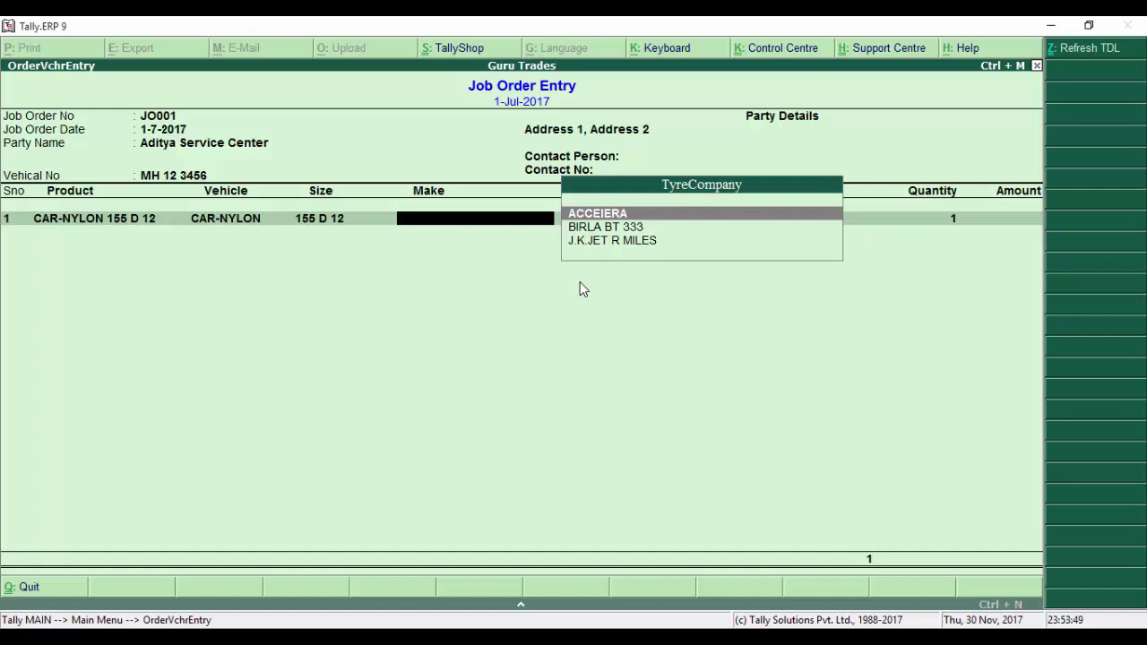
key(Return)
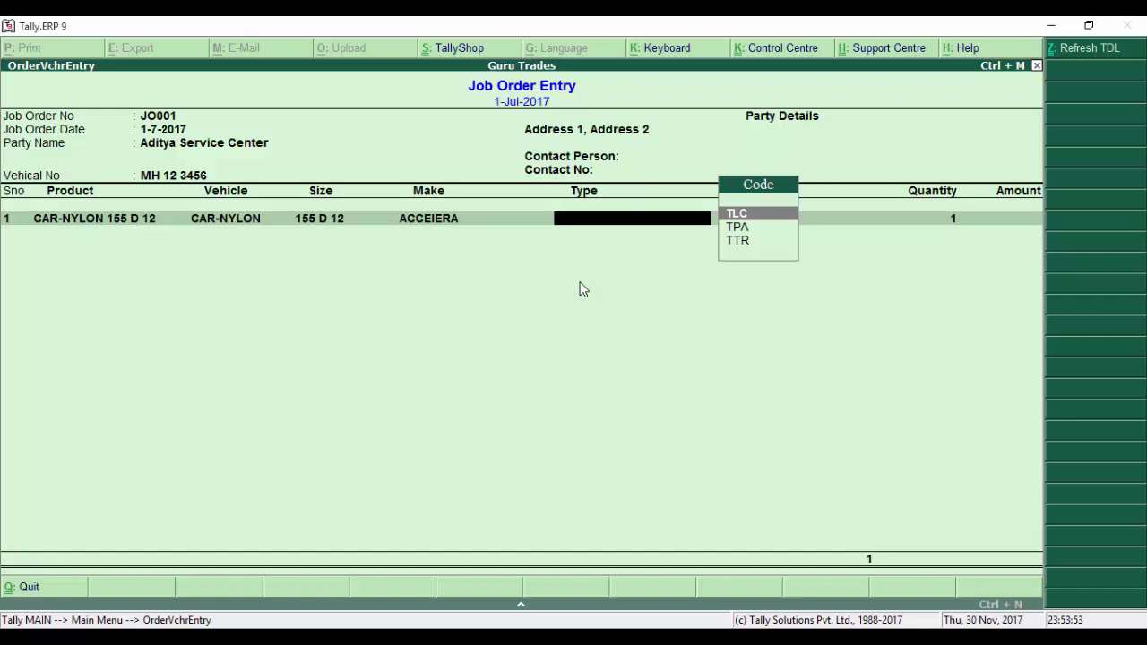
key(Return)
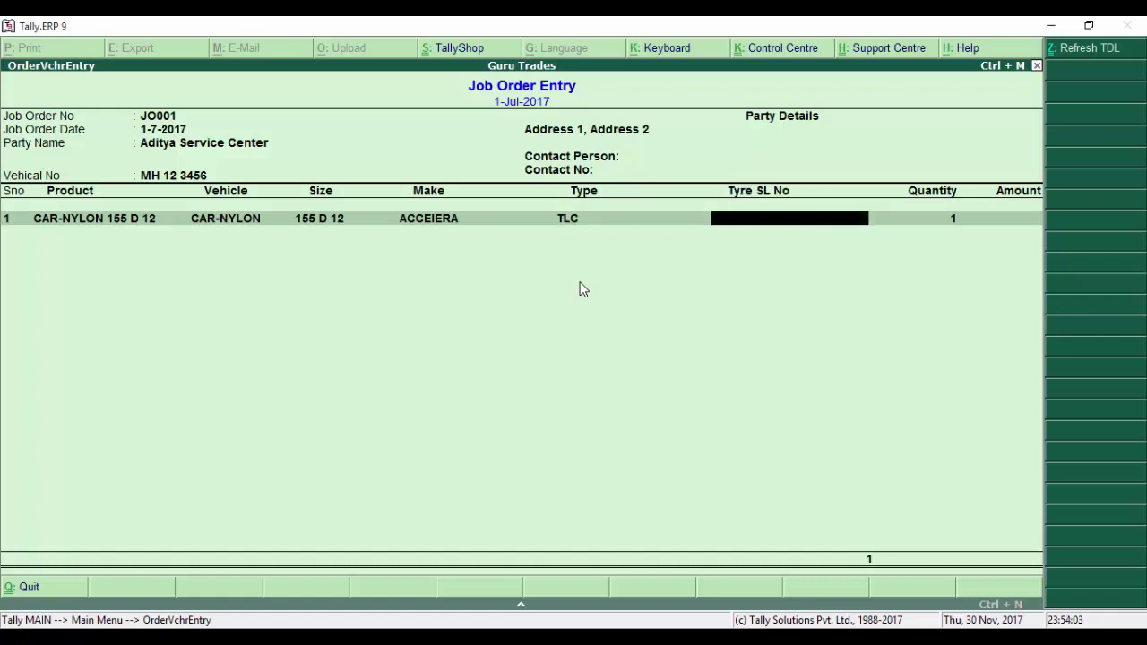
text(5634223)
key(Return)
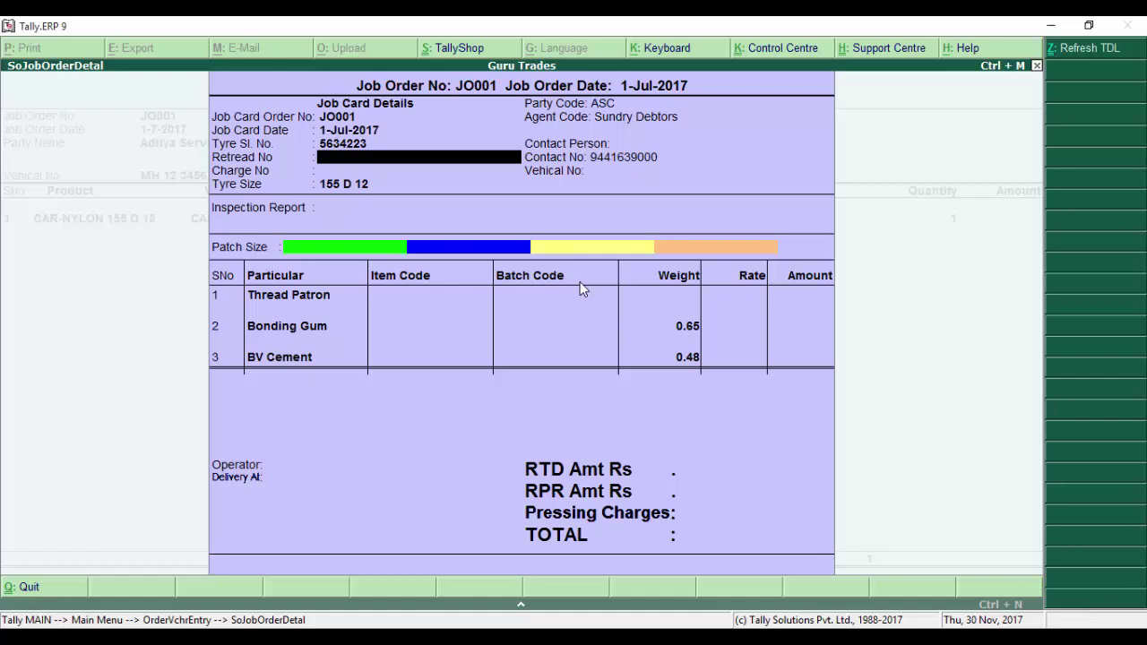
Step: Enter retread number RNO 01 and charge number CNO 01 in the job card details
text(RNO 01)
key(Return)
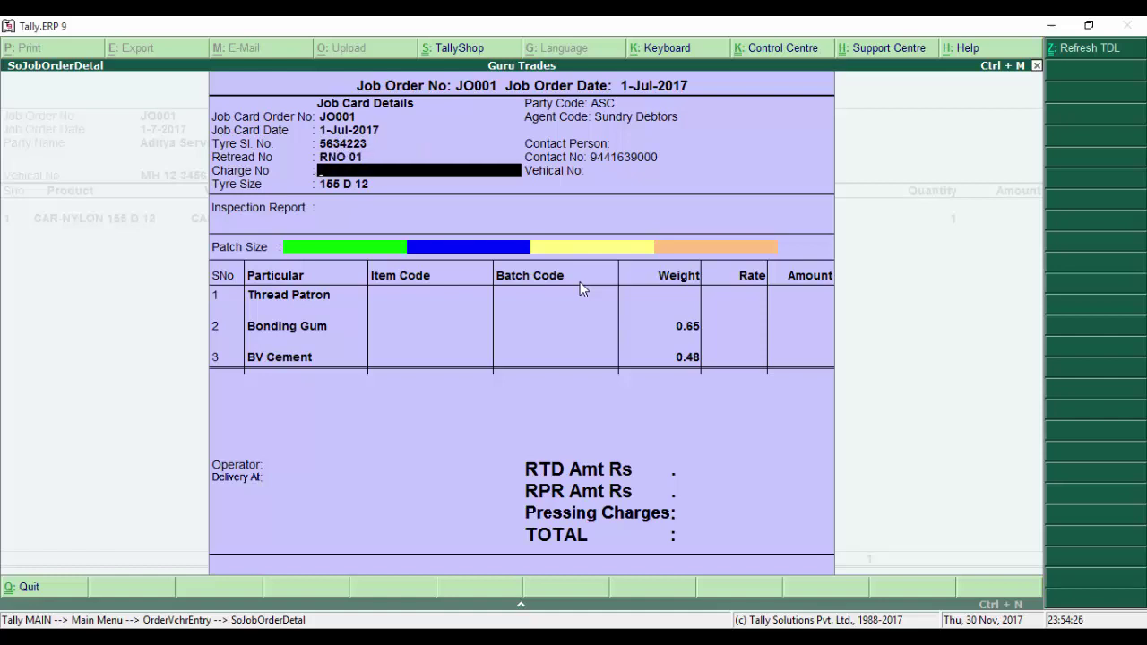
text(CNO 01)
key(Return)
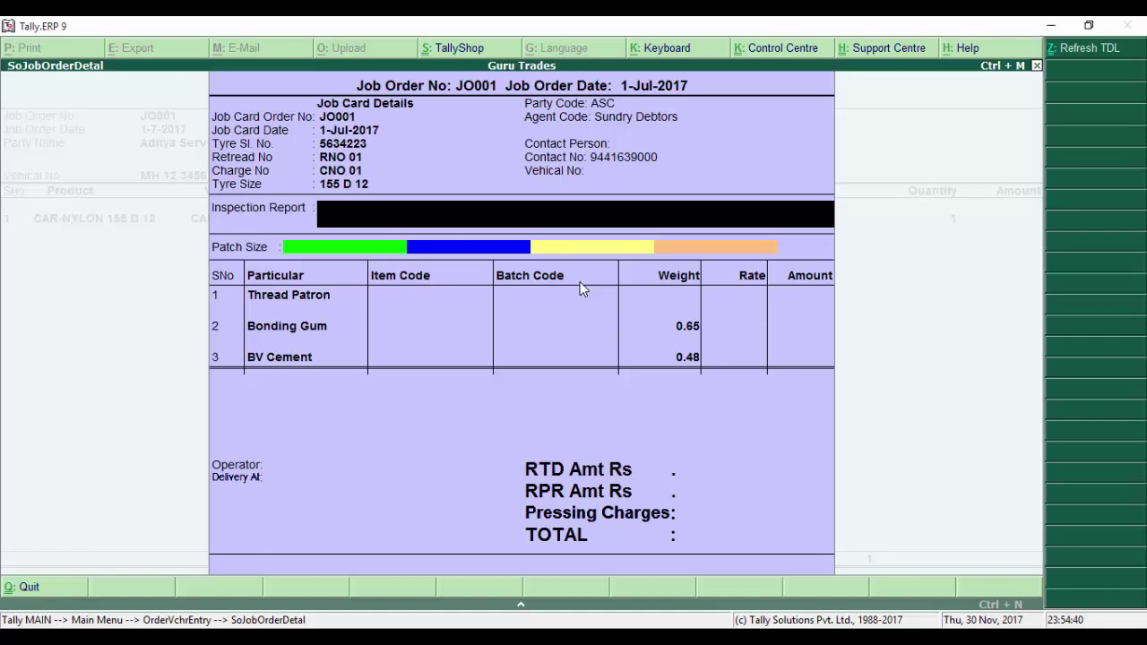
Step: Fill the job card's inspection report with Inpsection 2 and Inpsection 1, ending the inspection list there
key(Return)
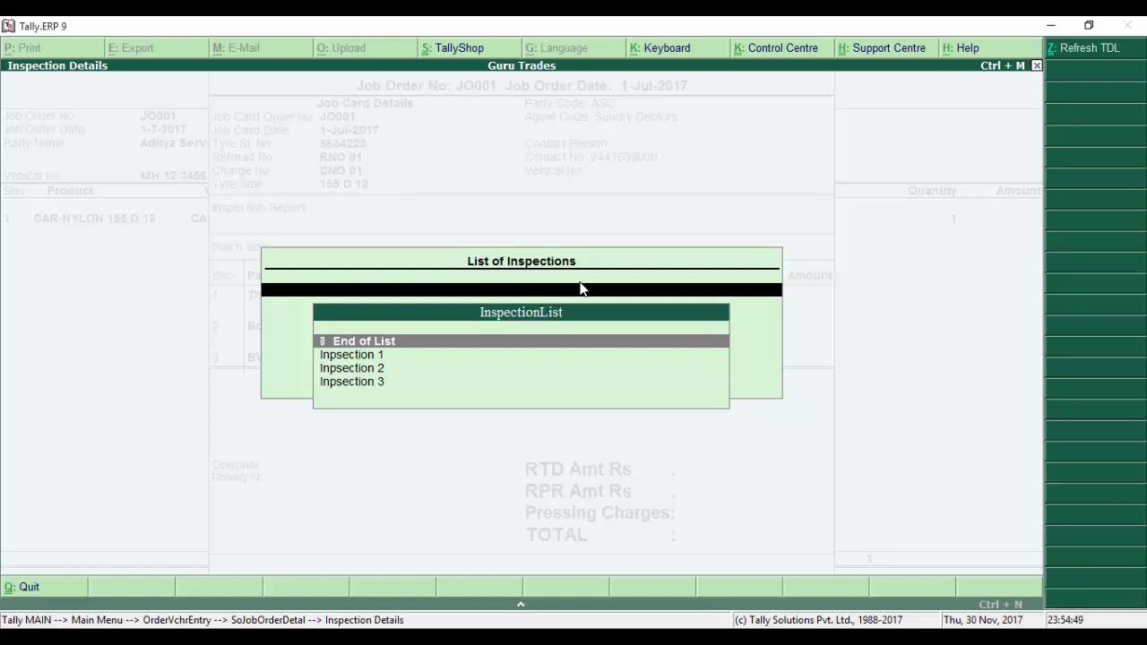
key(Down)
key(Down)
key(Return)
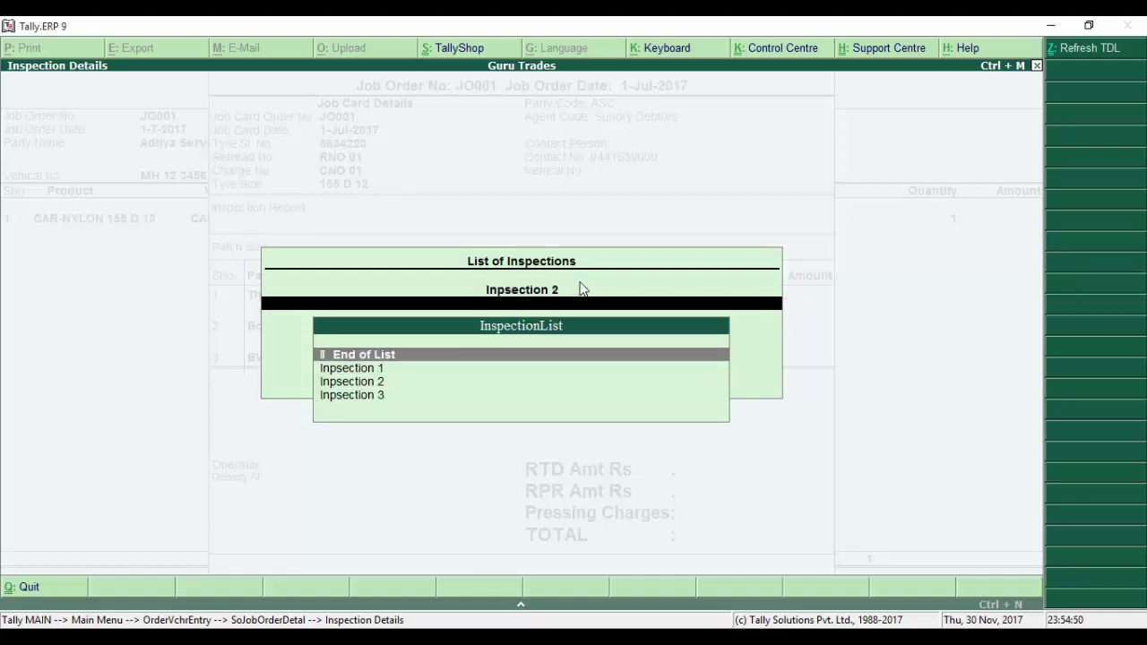
key(Down)
key(Return)
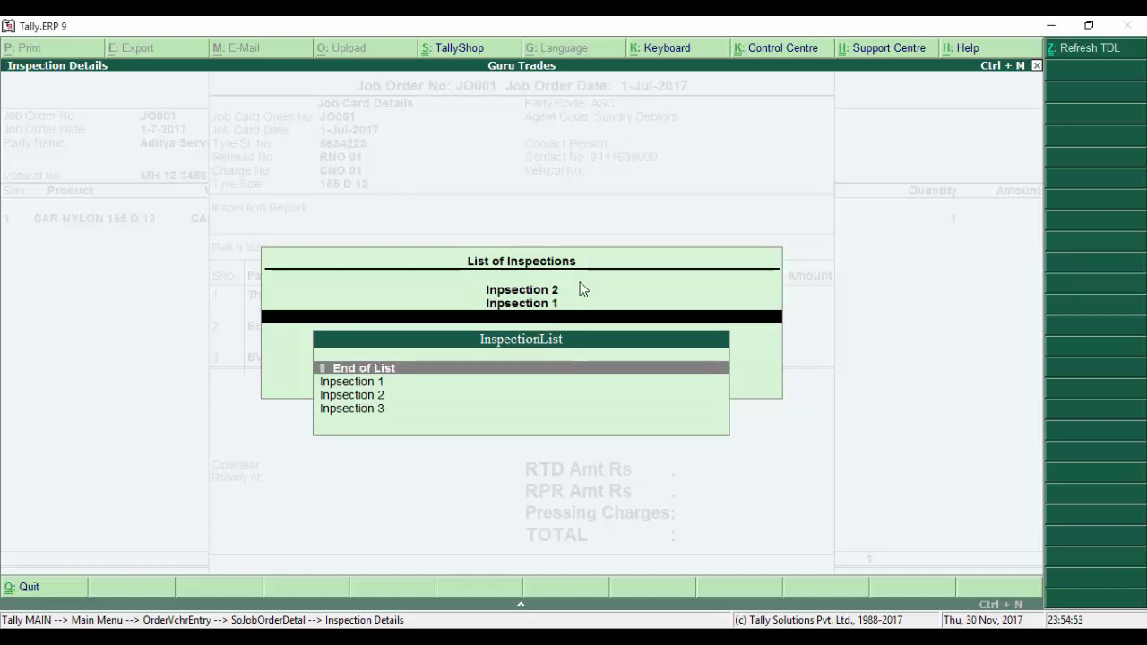
key(Return)
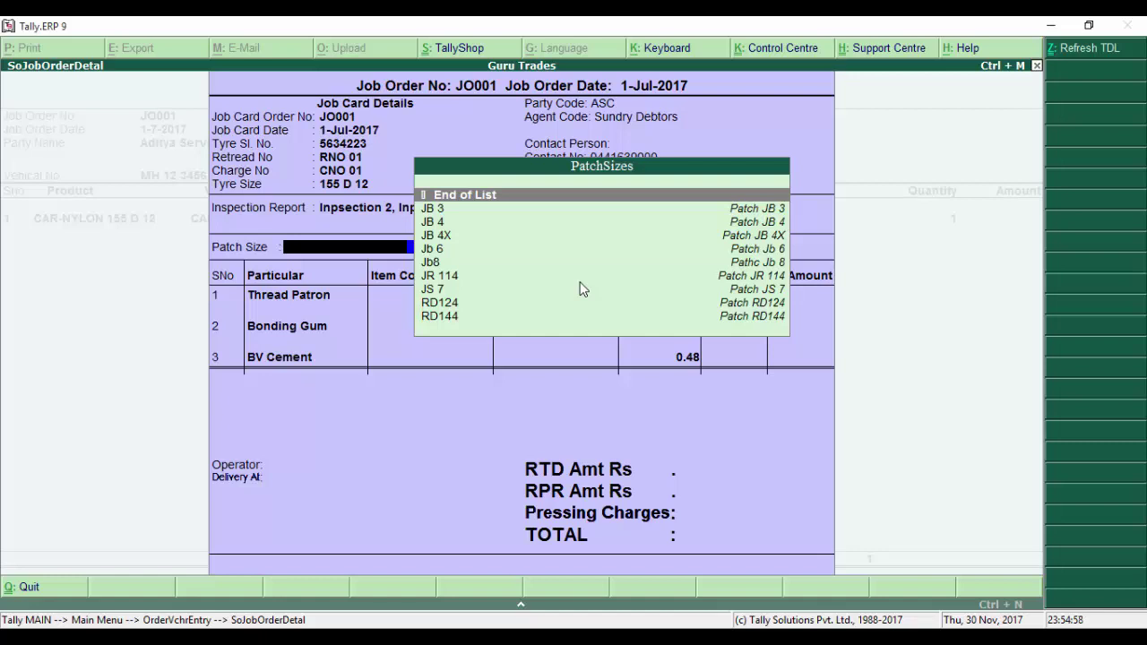
Step: Assign patch sizes JB 3 and JB 4 to the job card and end the patch list
key(Down)
key(Return)
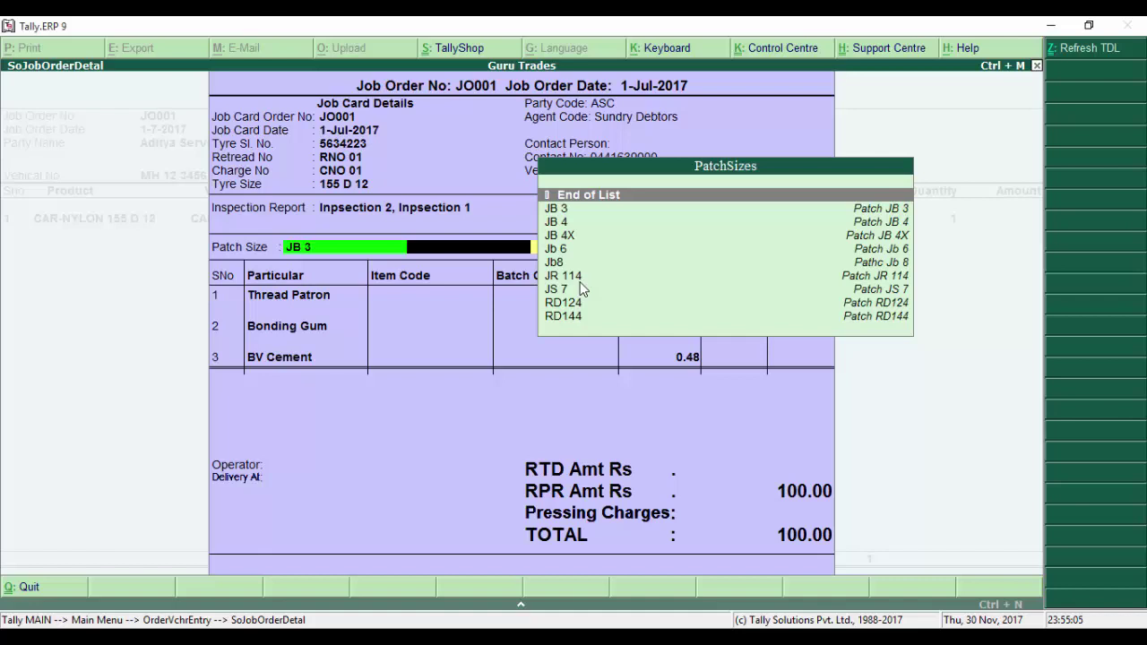
key(Down)
key(Down)
key(Up)
key(Down)
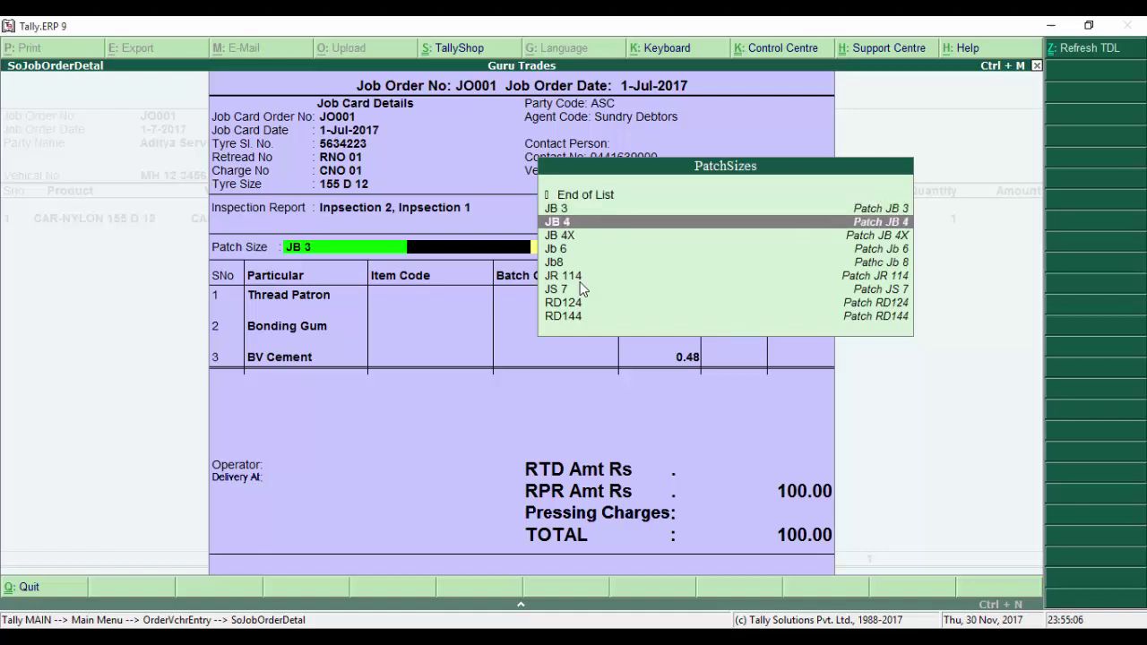
key(Return)
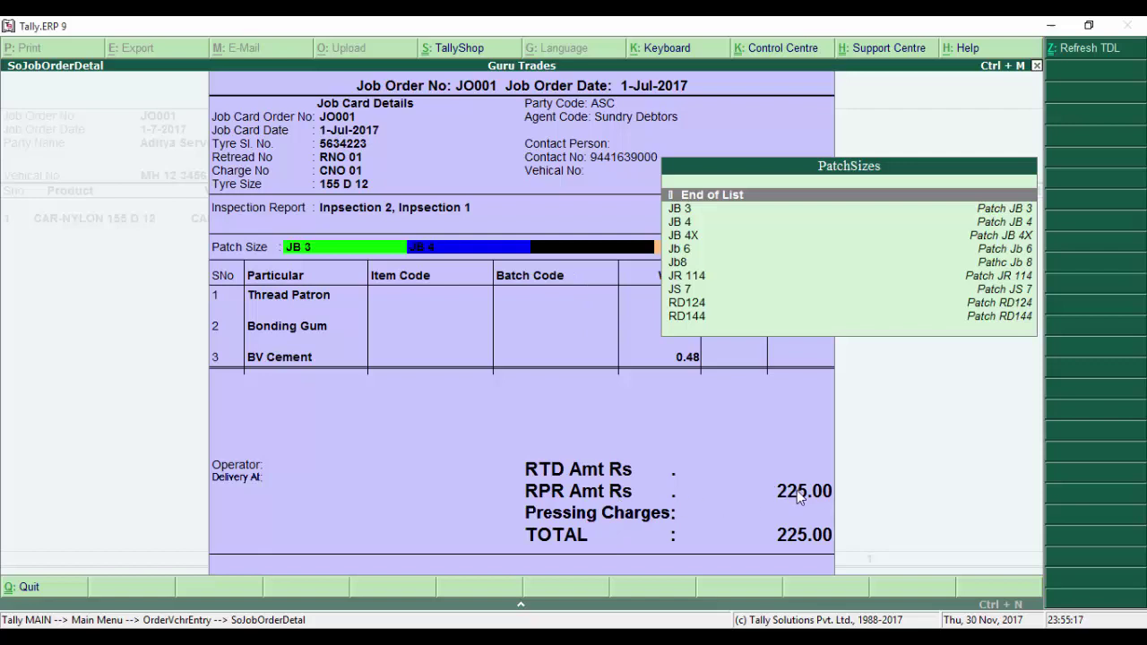
key(Return)
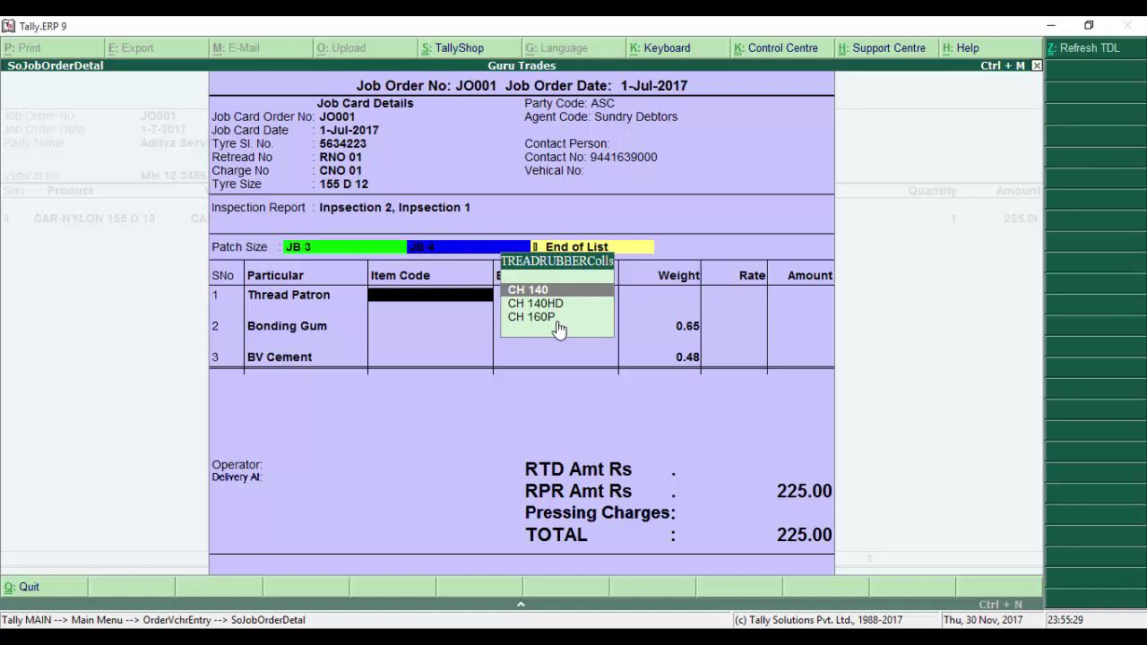
Step: Fill the Thread Patron row with item CH 140HD, batch As4f5saf5 and a weight of 1.5
key(Down)
key(Return)
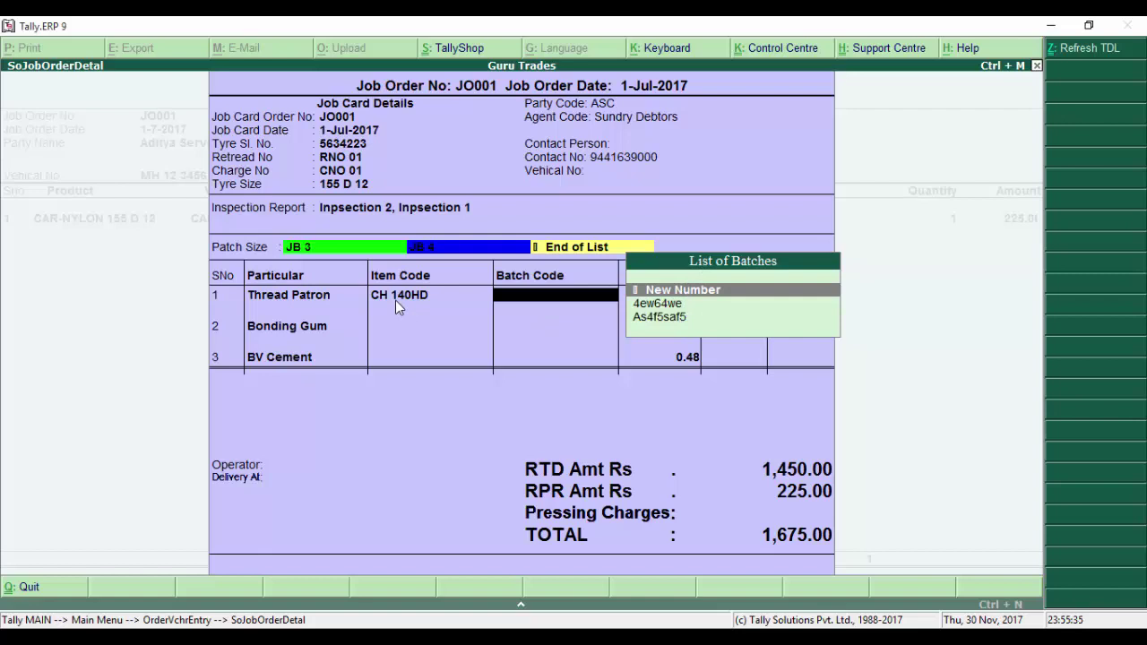
key(Down)
key(Down)
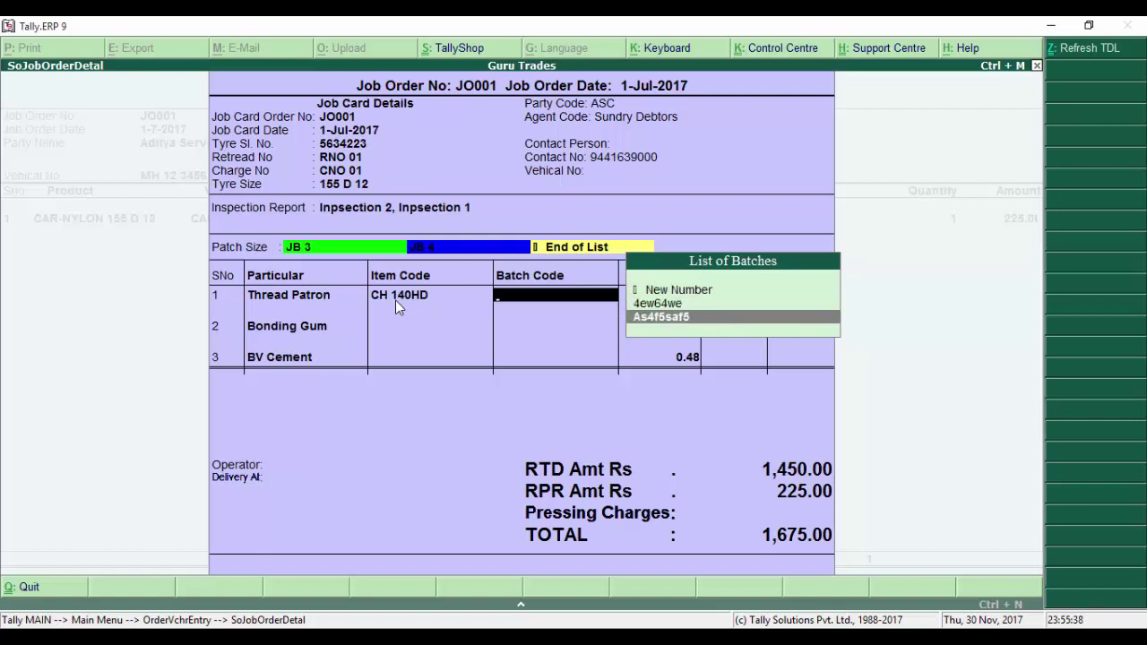
key(Return)
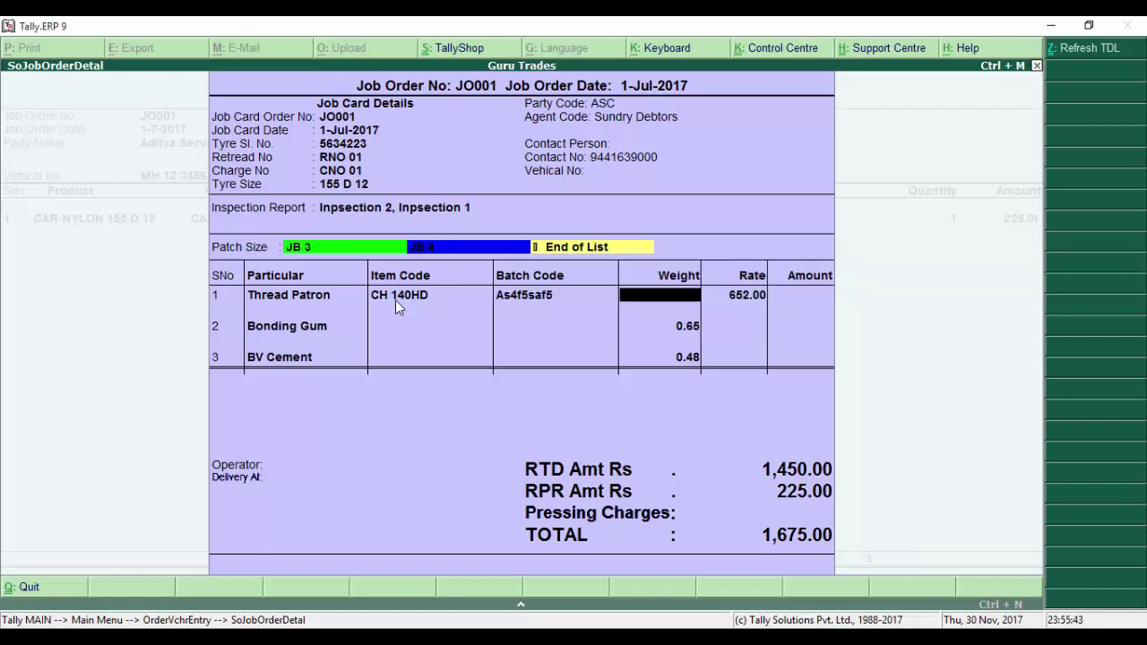
text(1.5)
key(Return)
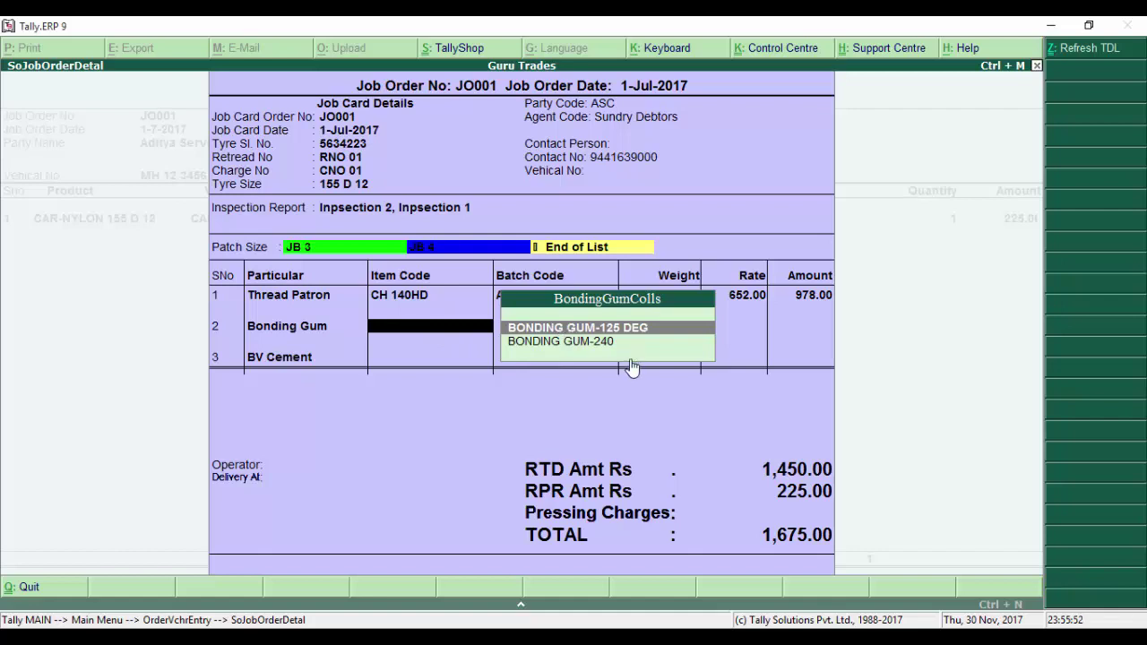
Step: Set the Bonding Gum row to item BONDING GUM-240 with batch AS5F4S54
key(Down)
key(Return)
key(Down)
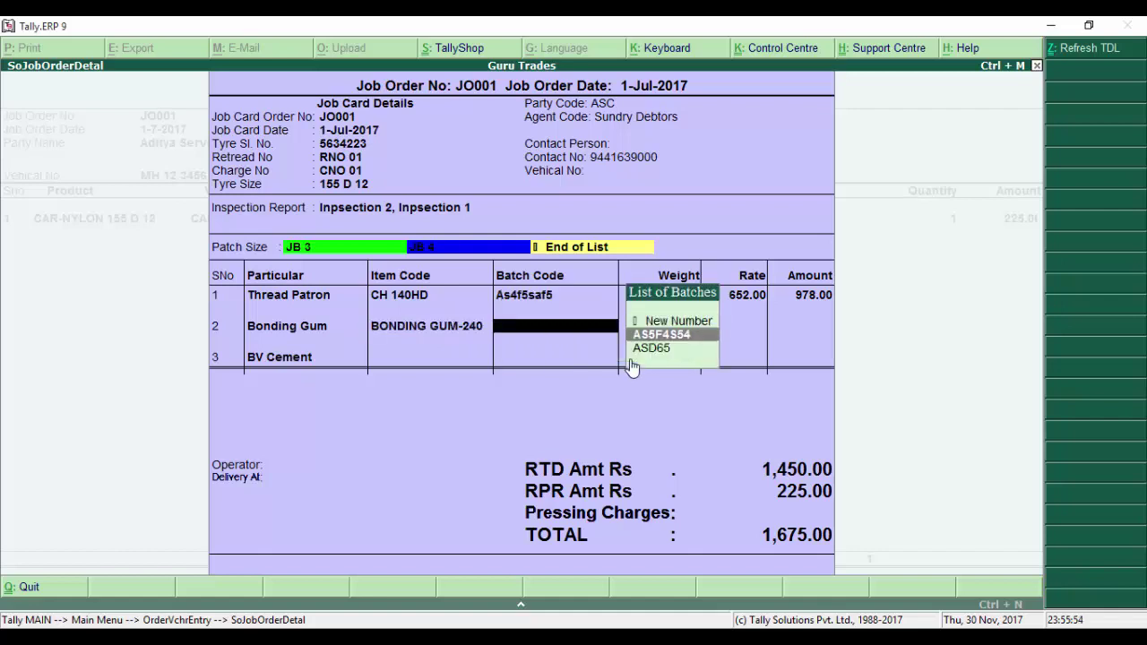
key(Return)
Step: Set the BV Cement row to item CHEM VUL CEMENT CVC with batch 5ARWER4
key(Down)
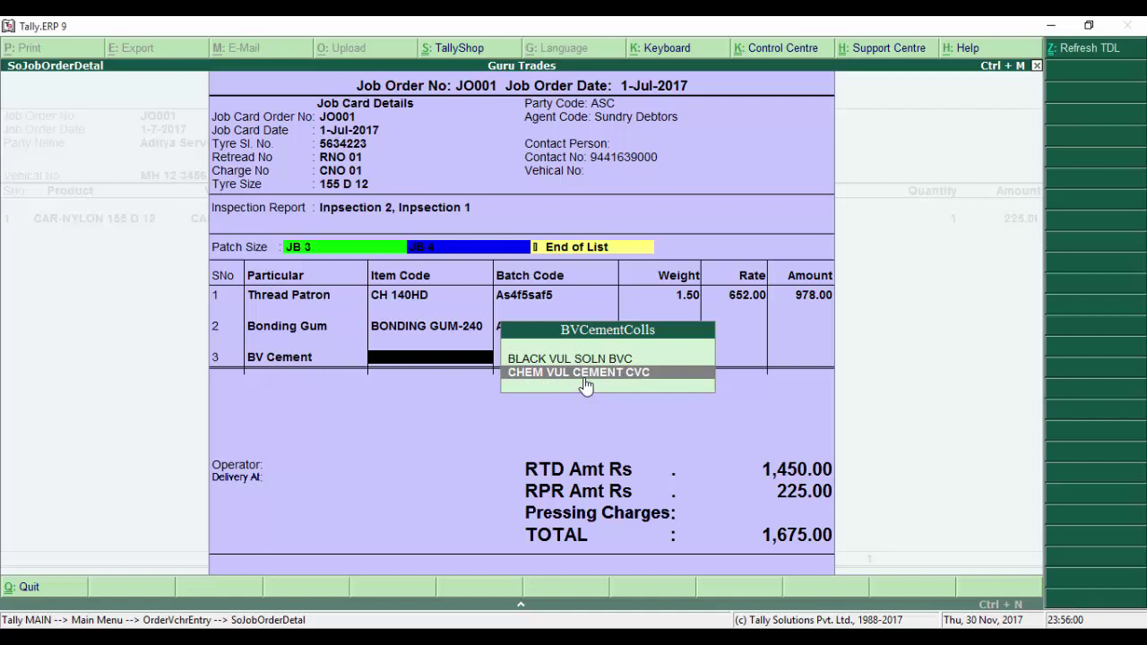
key(Return)
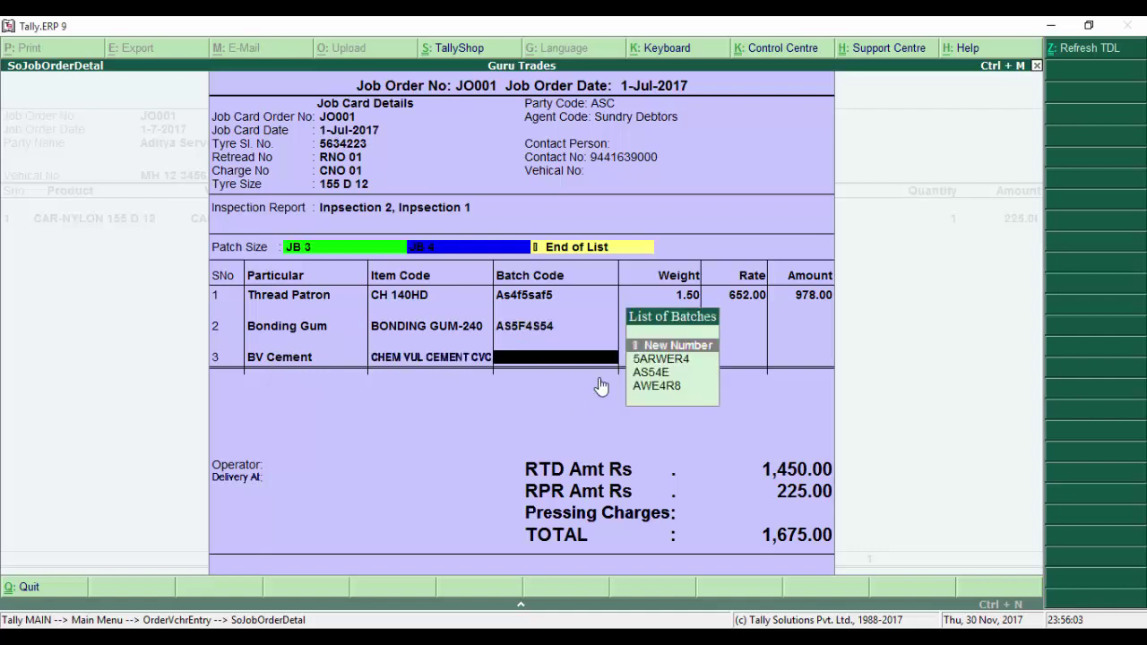
key(Down)
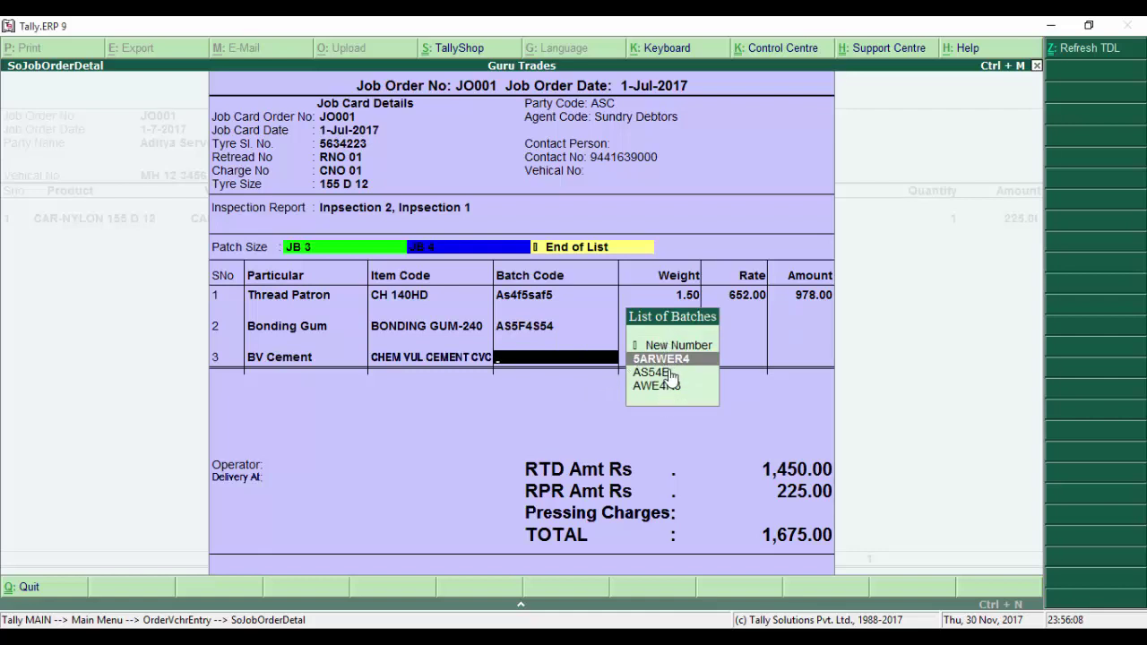
key(Return)
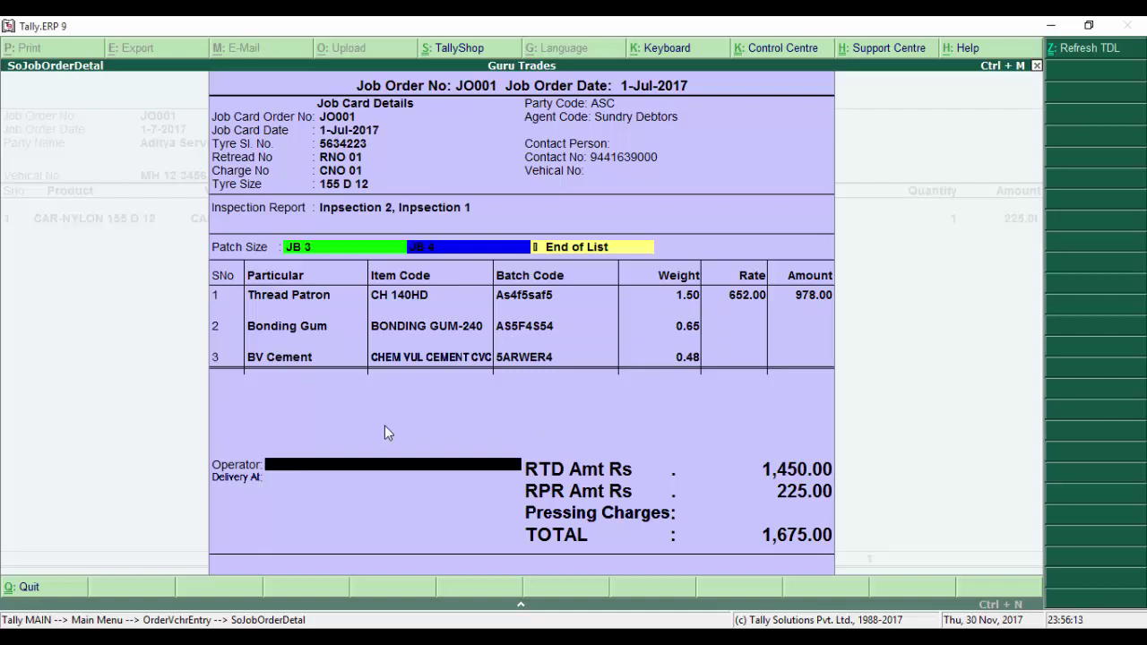
Step: Enter the operator's name, delivery location Ganesh Collection Center and pressing charges of 250 on the job card
text(Shiva)
key(Return)
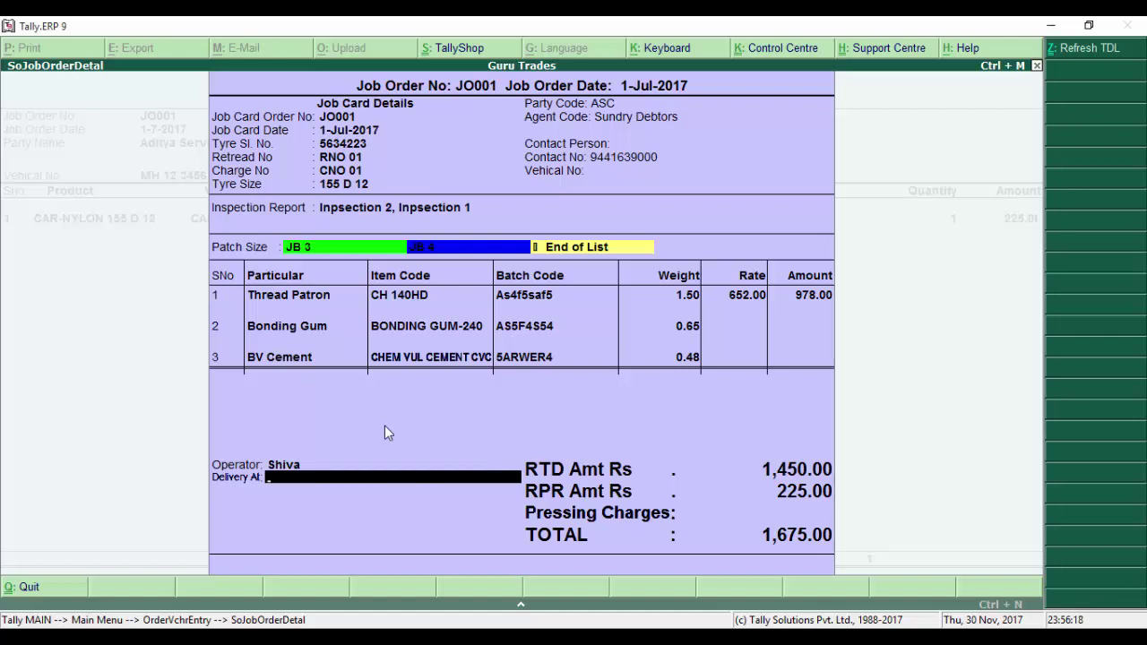
text(Ganesh Collecti)
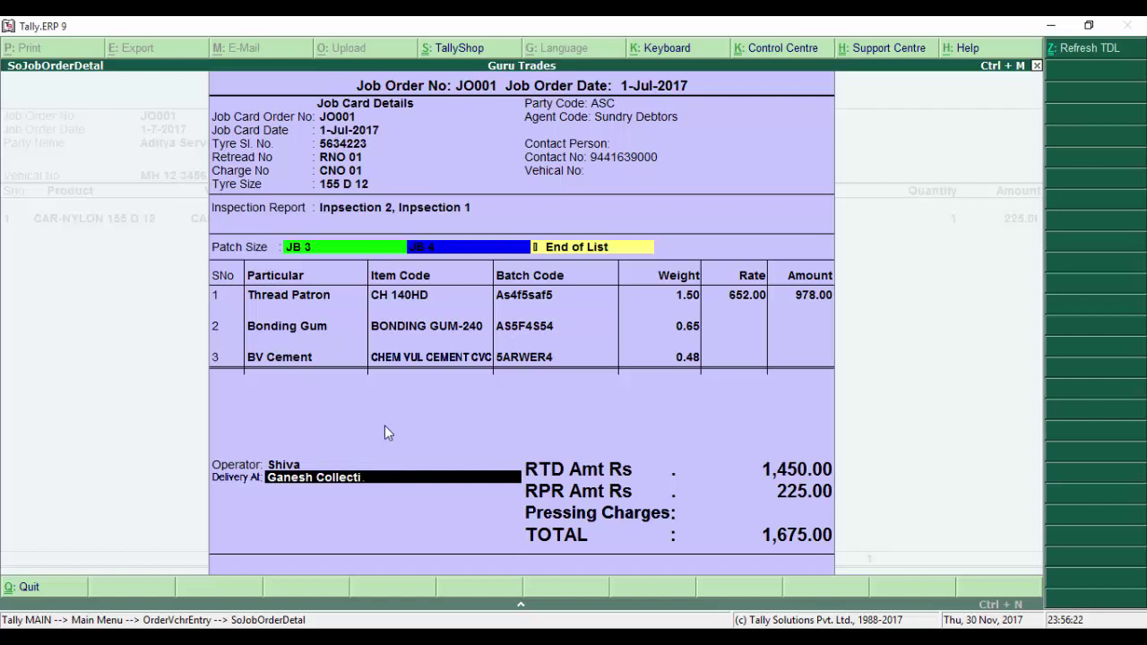
text(on Center)
key(Return)
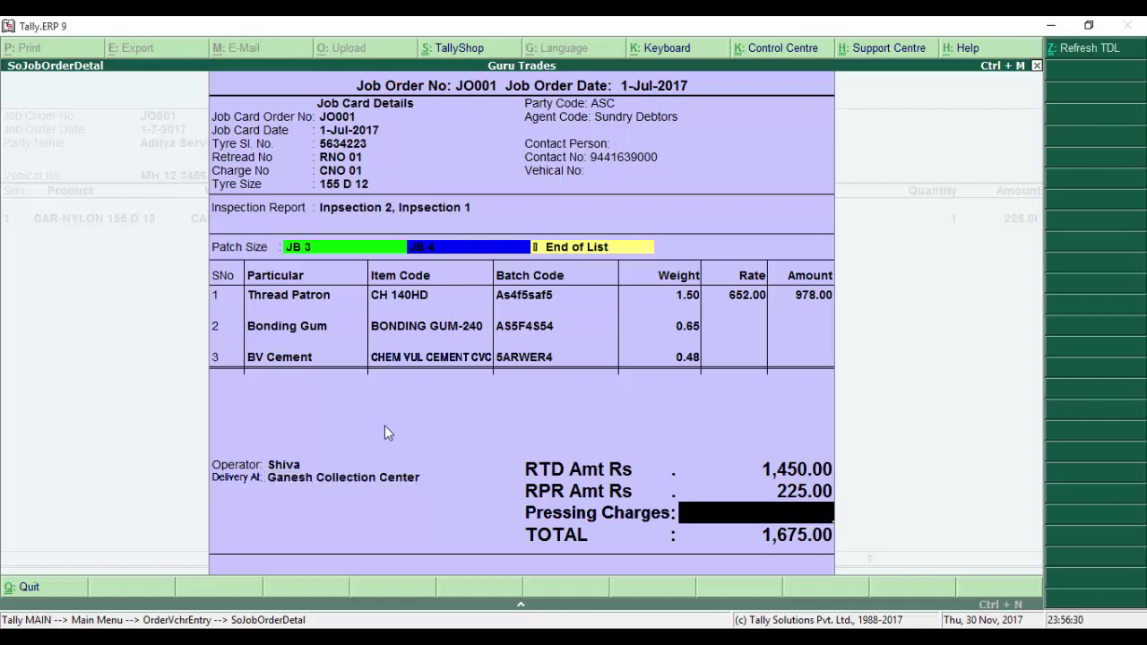
text(250)
key(Return)
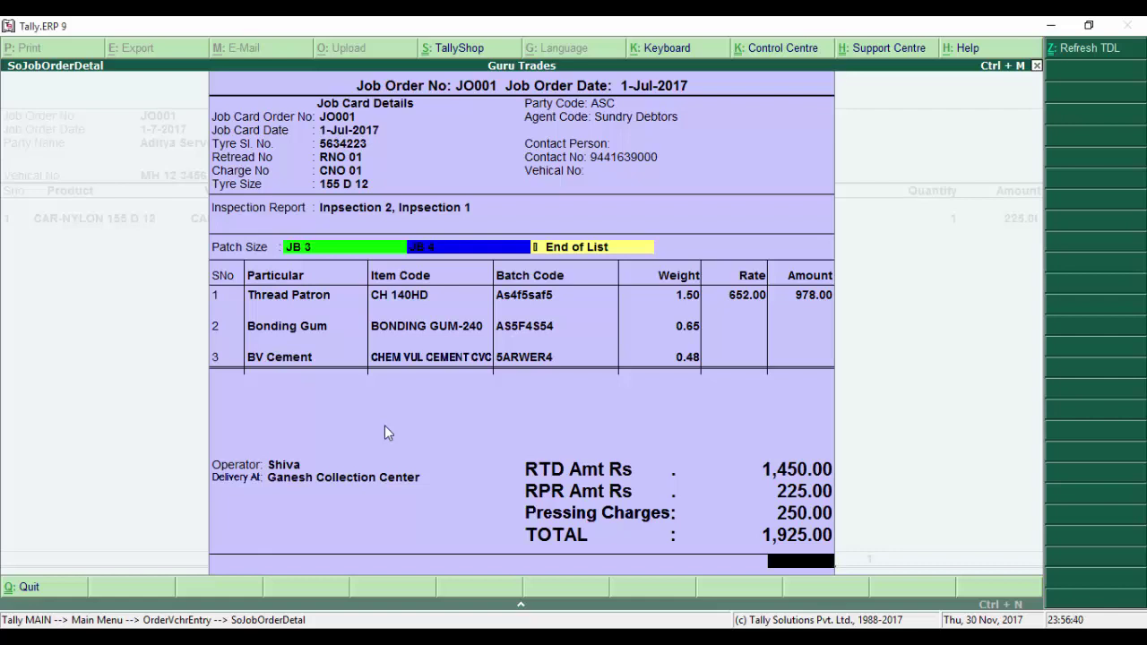
Step: Finish the job card and product list, save job order JO001, and leave job order entry without starting another order
key(Return)
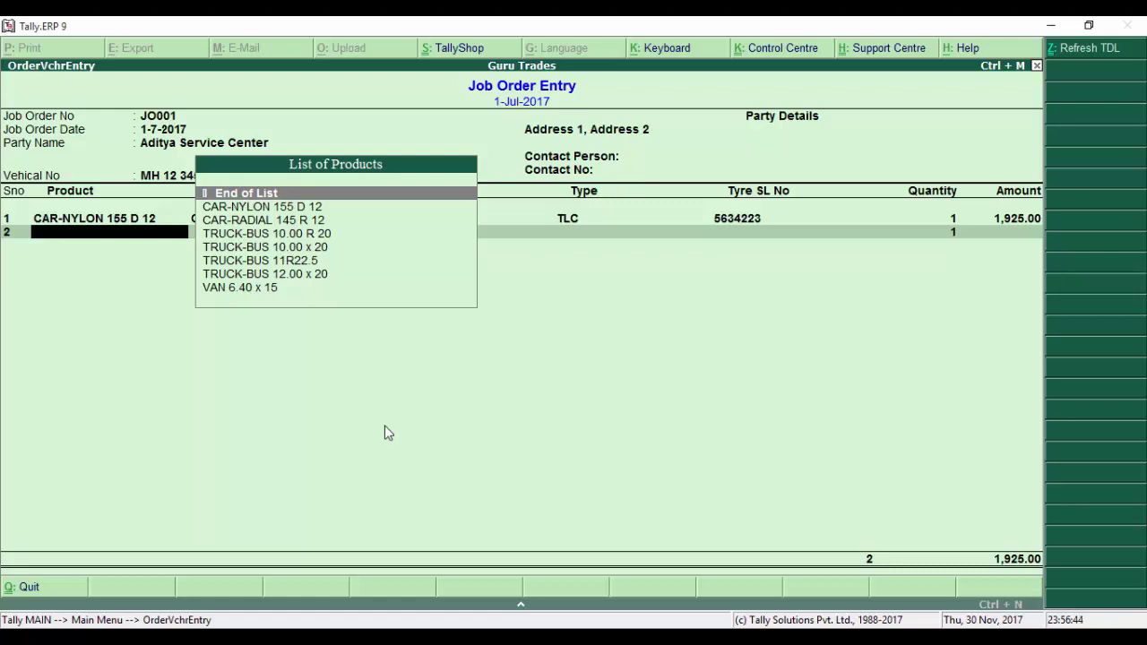
key(Return)
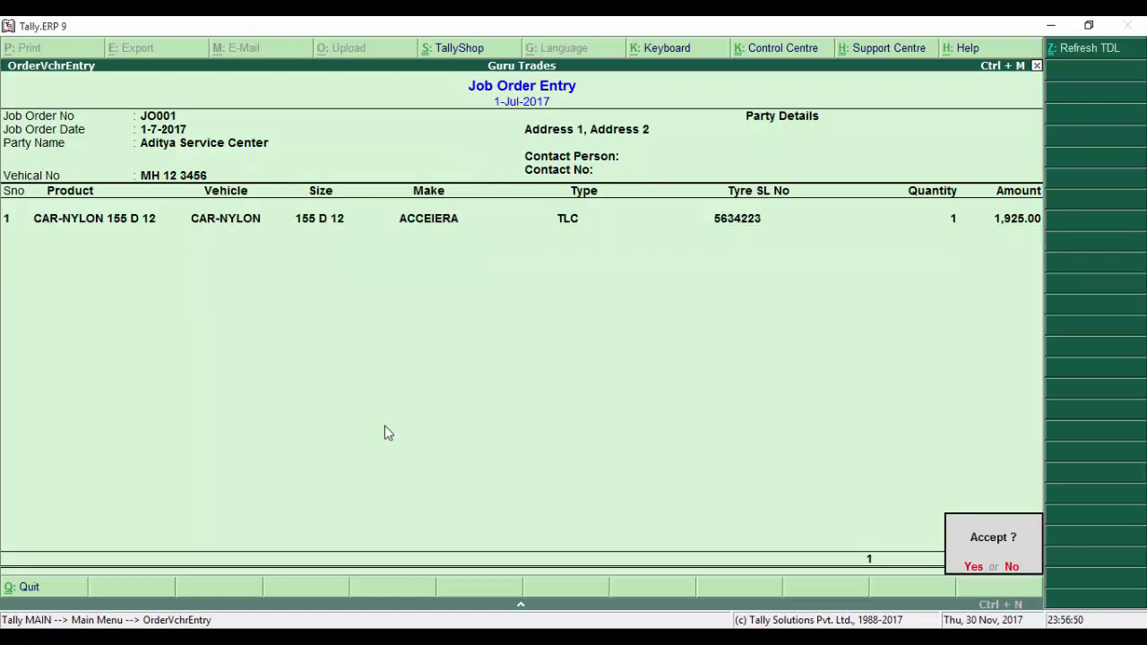
key(Return)
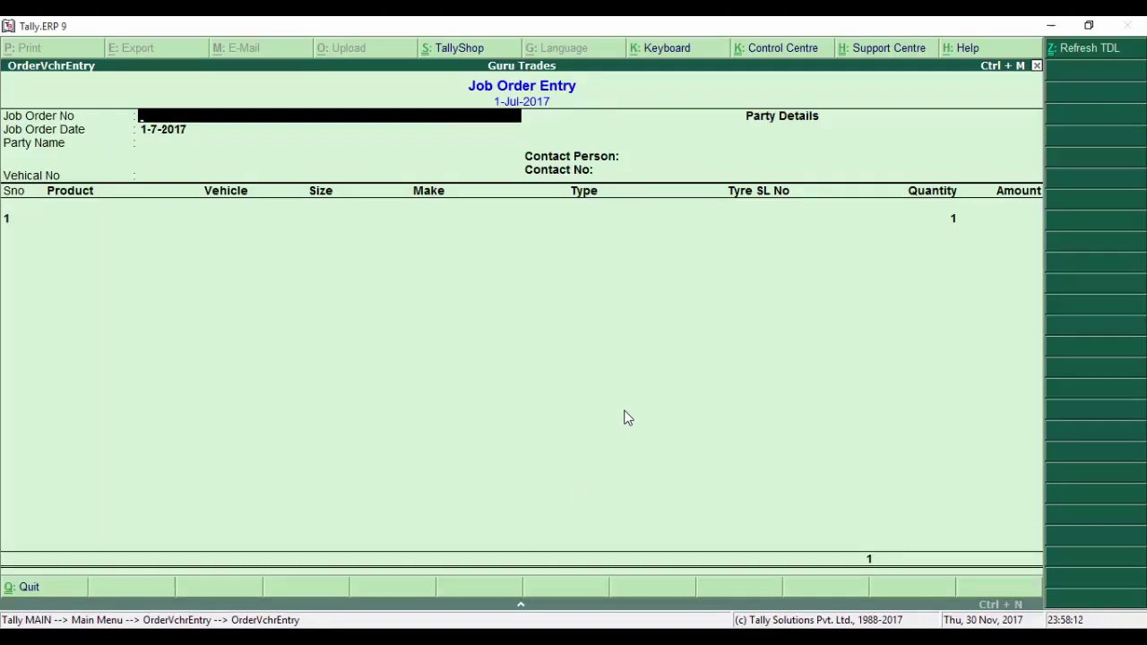
key(Escape)
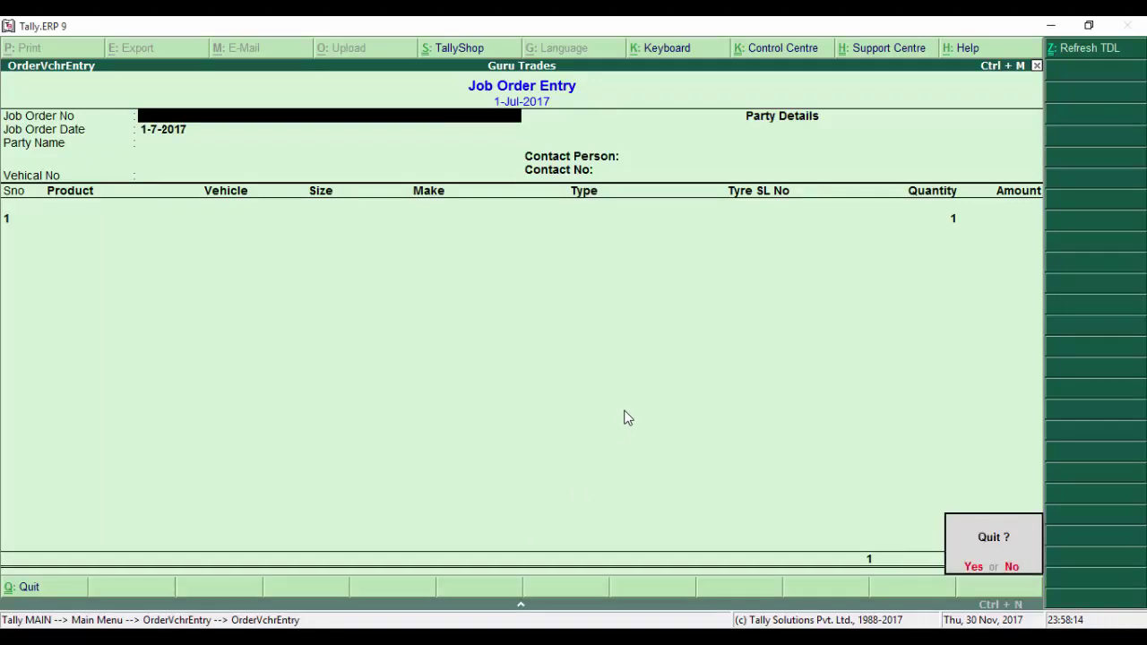
key(Return)
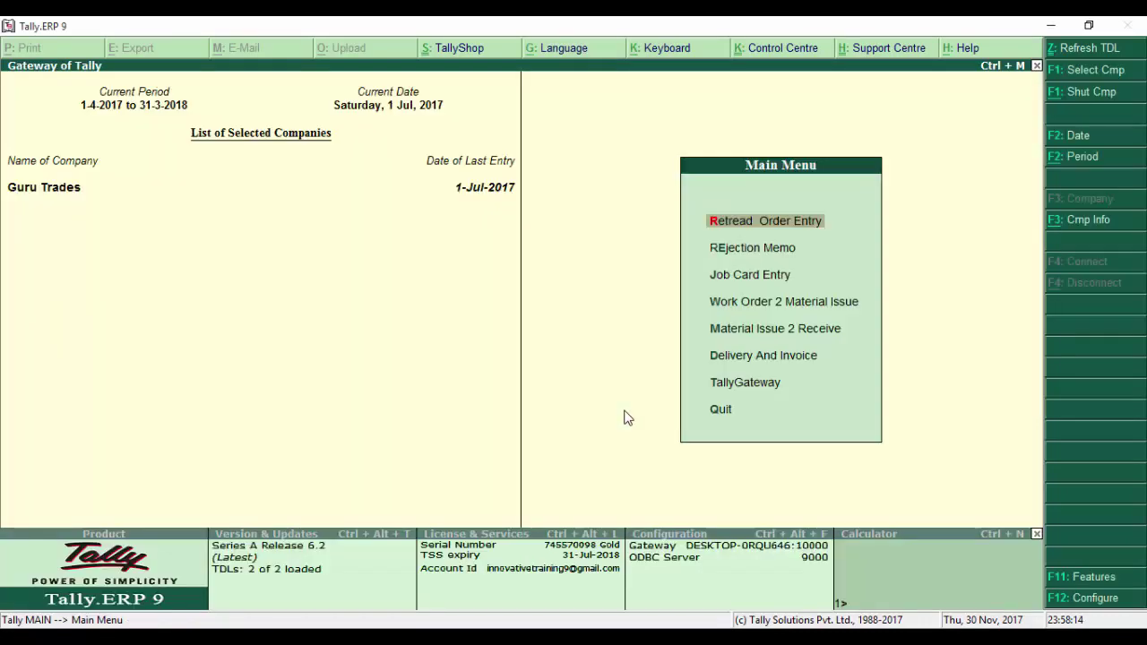
Step: Open the Aditya Service Center sales order from the Day Book to review its items and charges
click(750, 391)
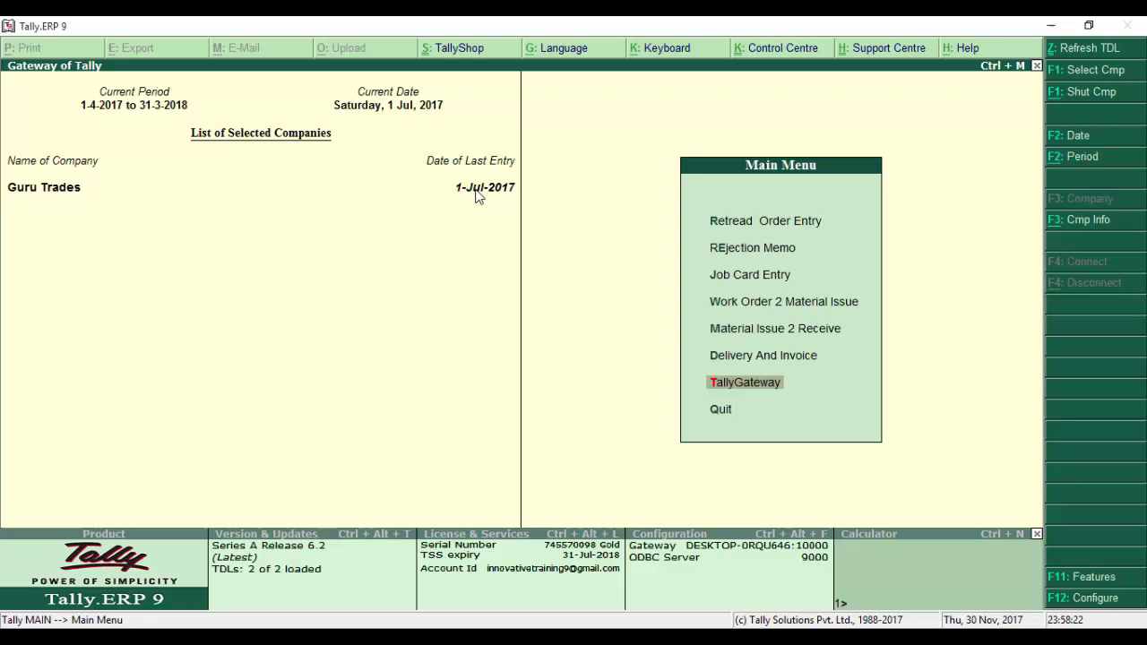
key(Return)
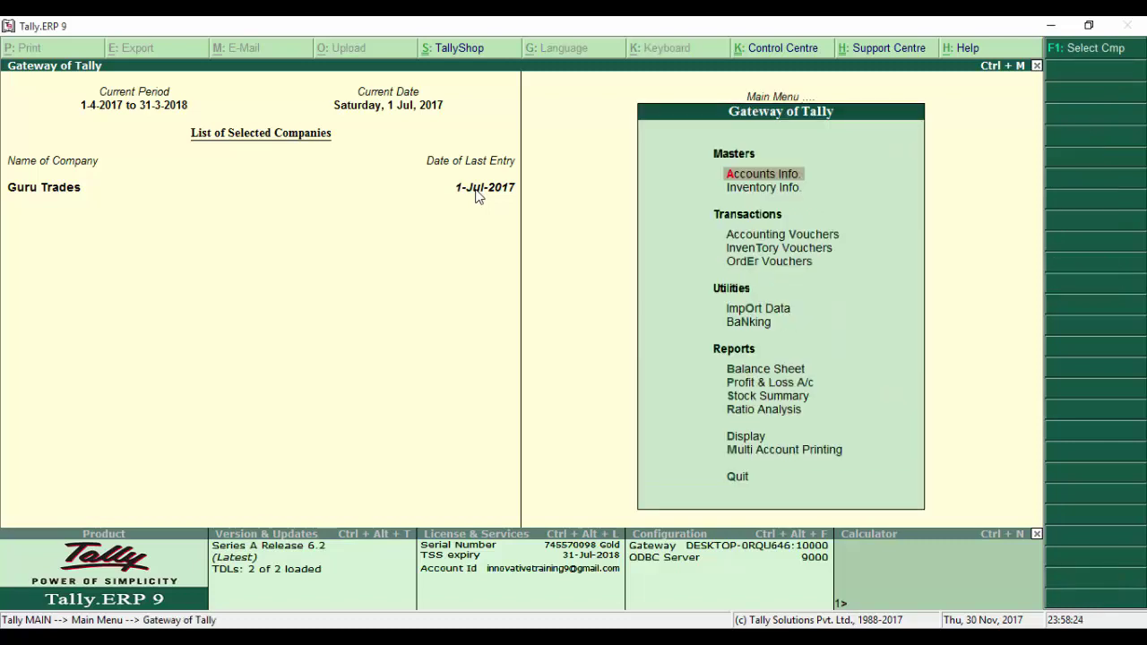
key(d)
key(a)
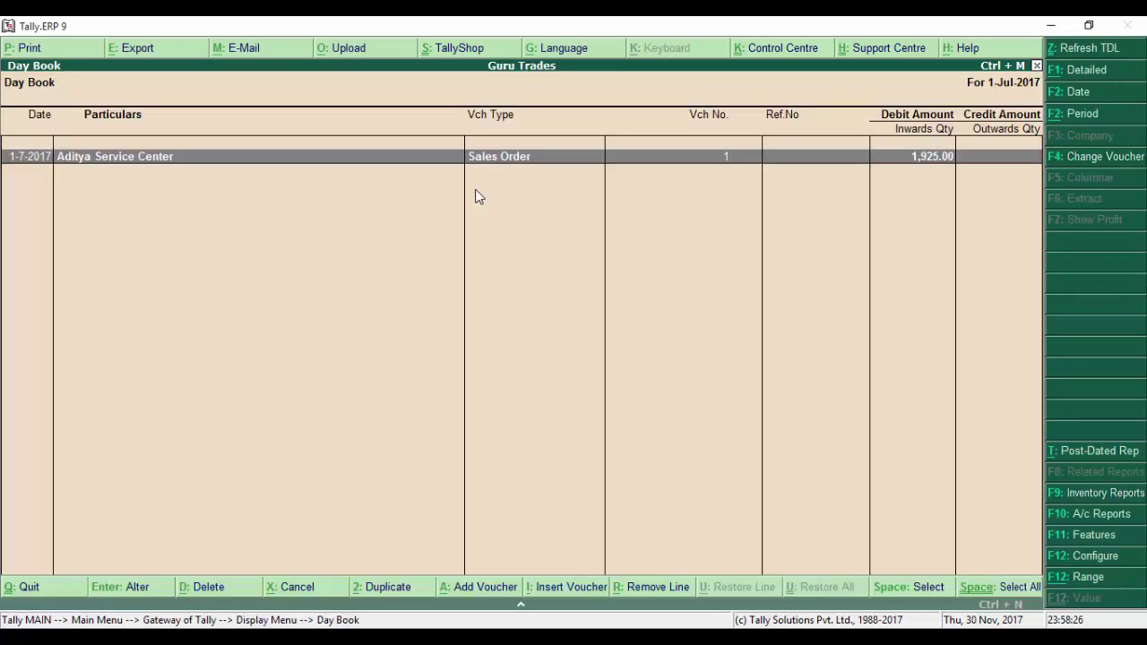
key(Return)
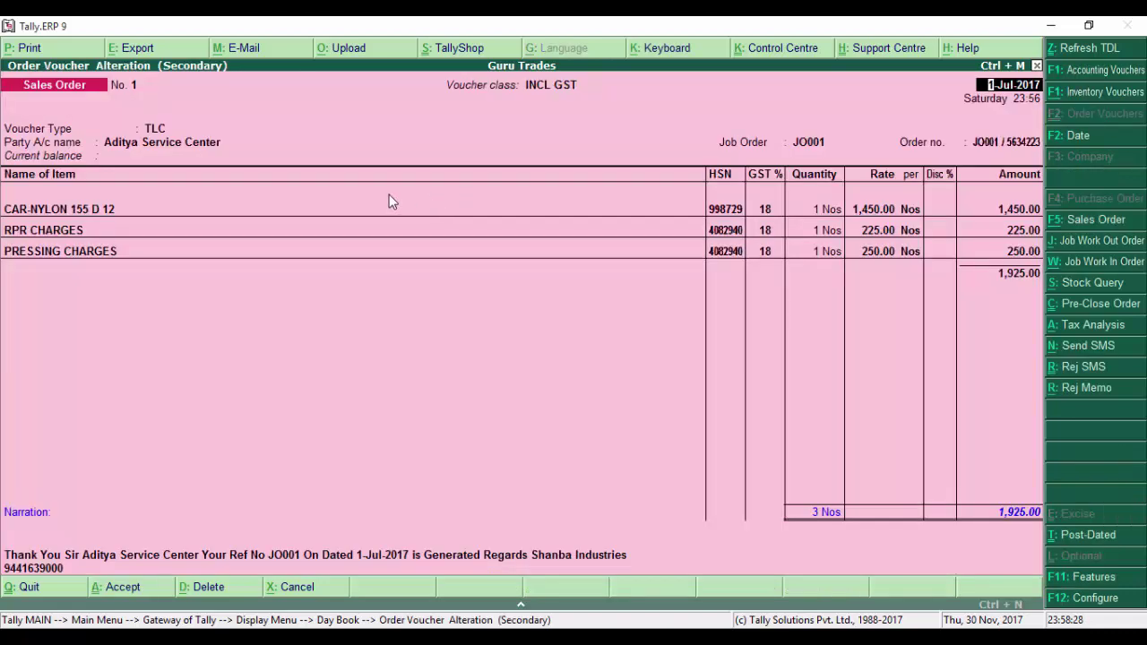